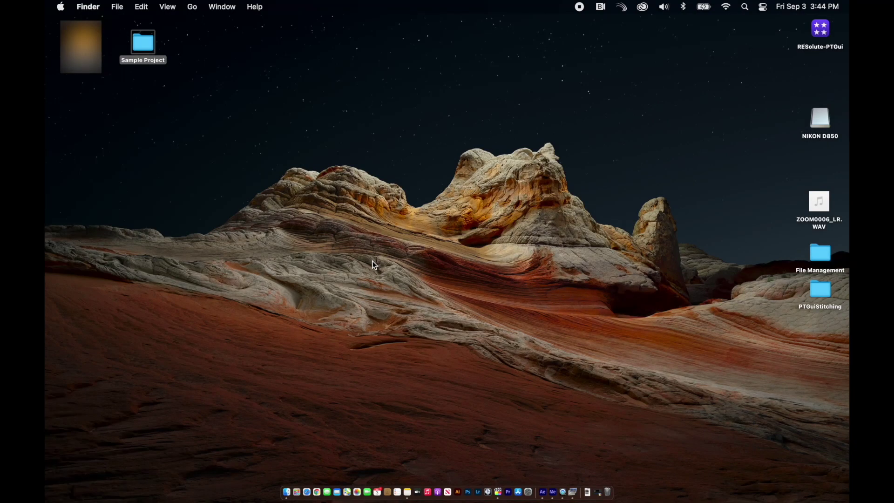
Load the nine STD_7117–STD_7125 JPGs from Sample Project > PHOTOS > 100_ into a new PTGui project.
left_click(574, 488)
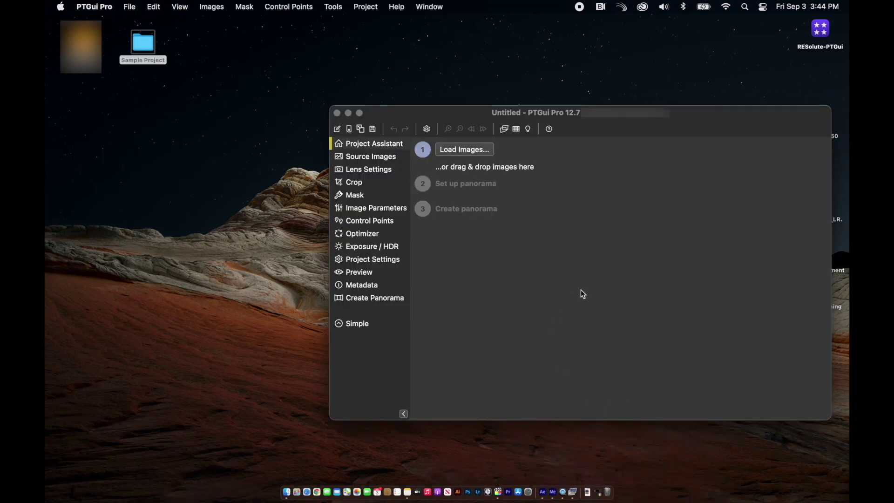
double_click(139, 41)
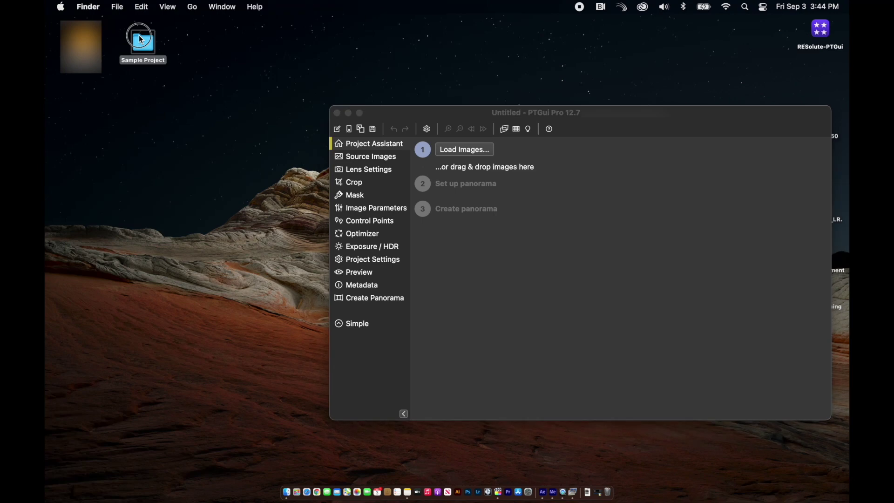
double_click(185, 88)
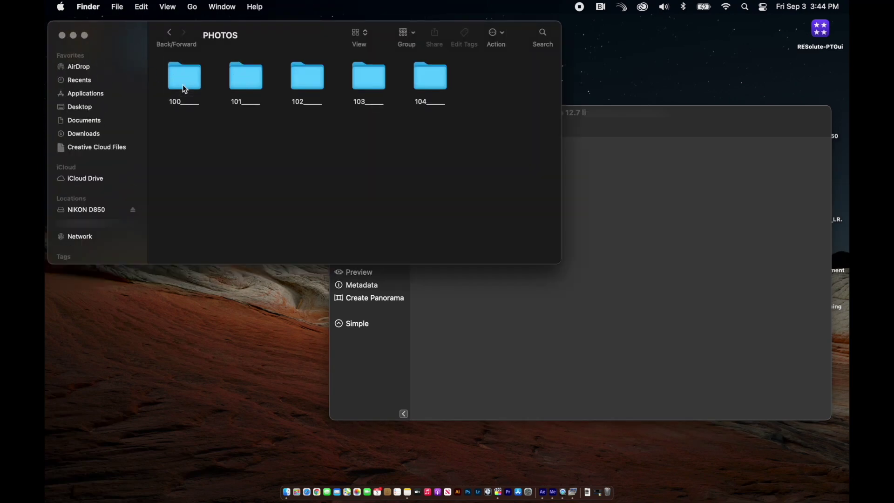
double_click(185, 86)
left_click_drag(471, 186, 501, 301)
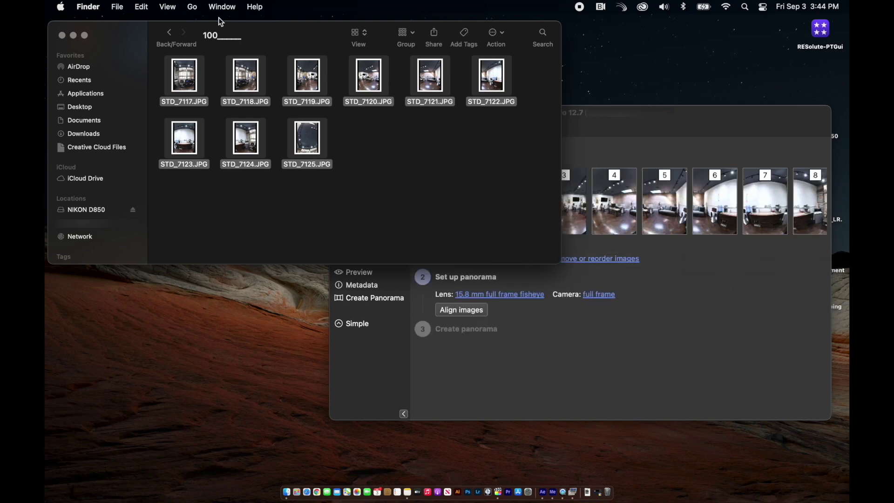
left_click(463, 335)
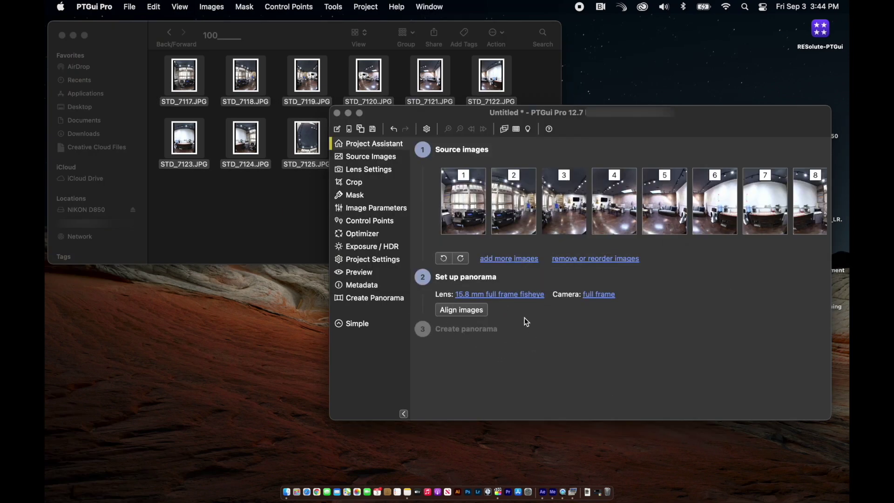
Align the nine photos, refining the lens to 15.7 mm full frame fisheye, and set the Panorama Editor aside.
left_click(471, 309)
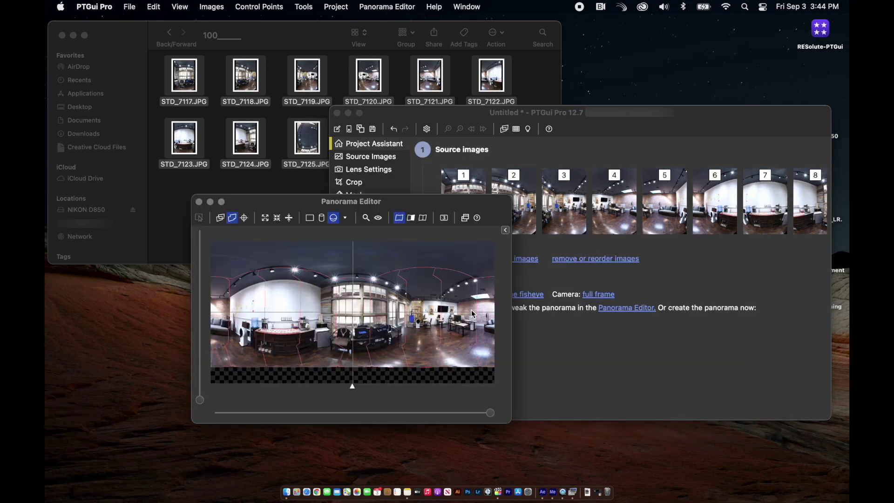
left_click_drag(364, 208, 516, 122)
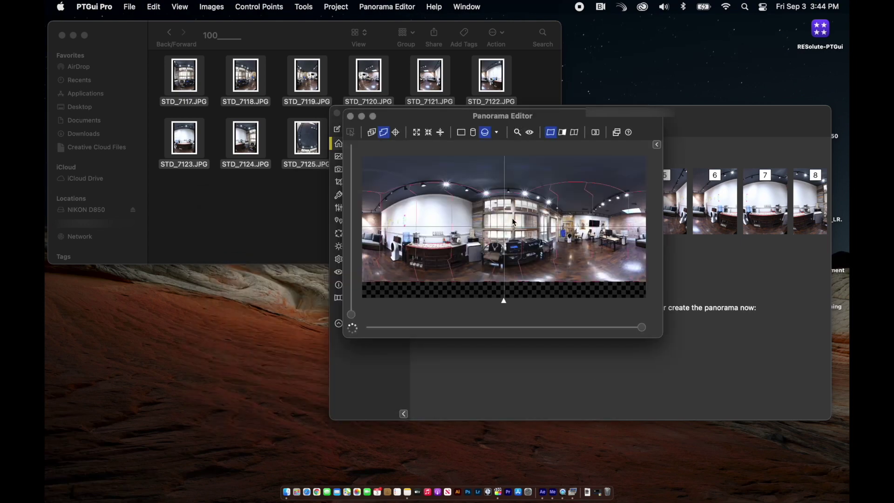
left_click(361, 118)
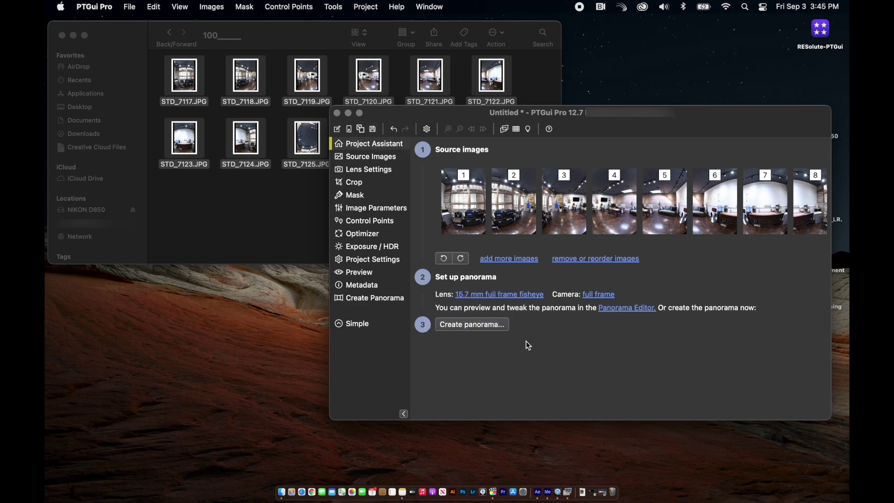
Confirm JPEG quality 100 for the 22650 x 11325 pixel panorama output.
left_click(472, 323)
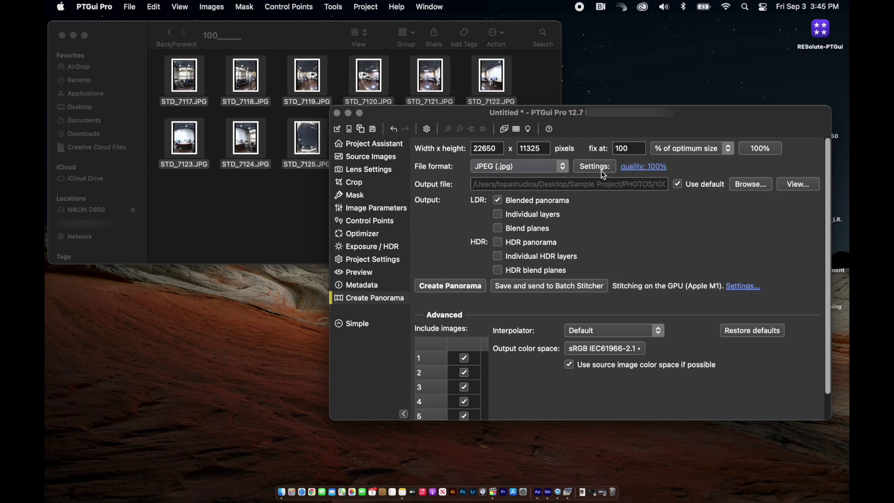
left_click(642, 169)
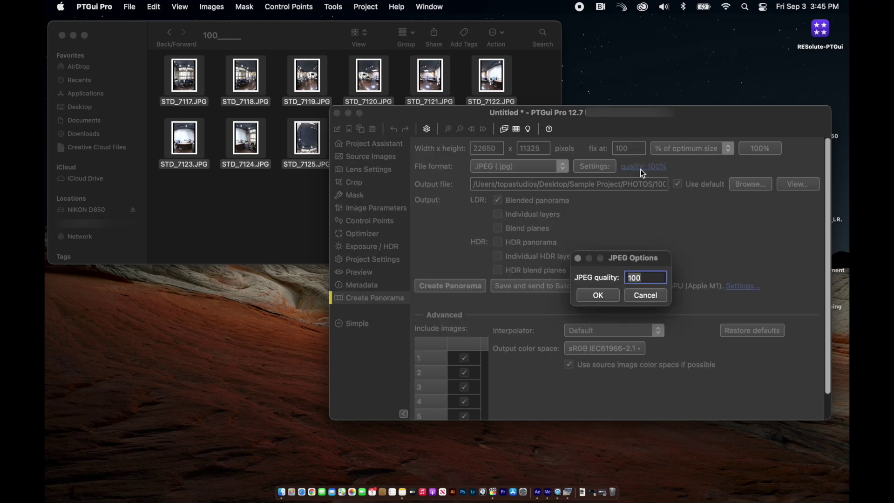
left_click(604, 293)
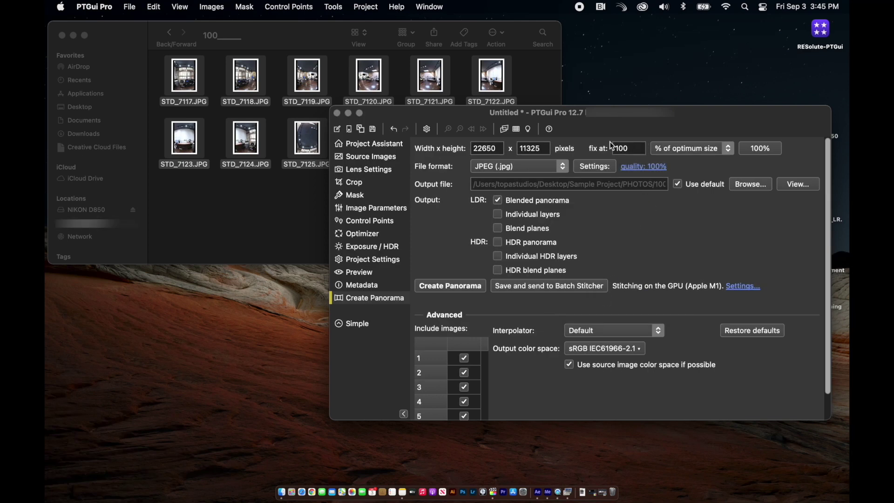
Make the current settings the default for new projects, then start a new project without saving.
left_click(128, 7)
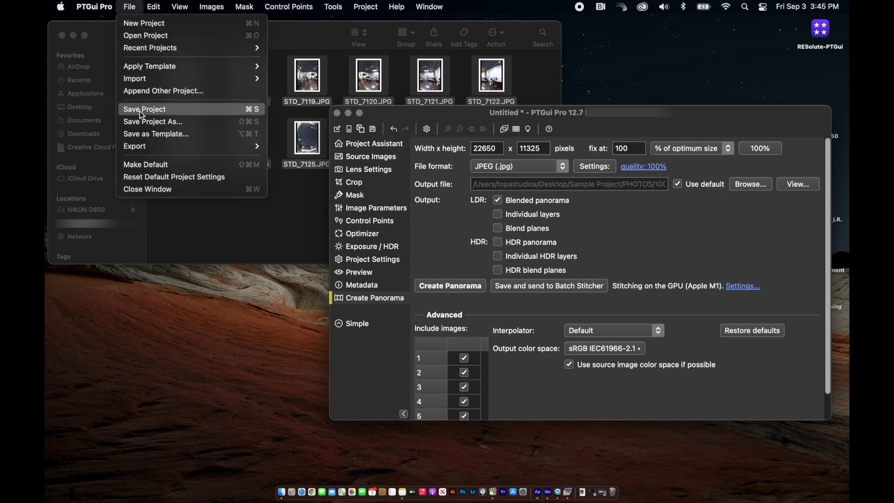
left_click(146, 165)
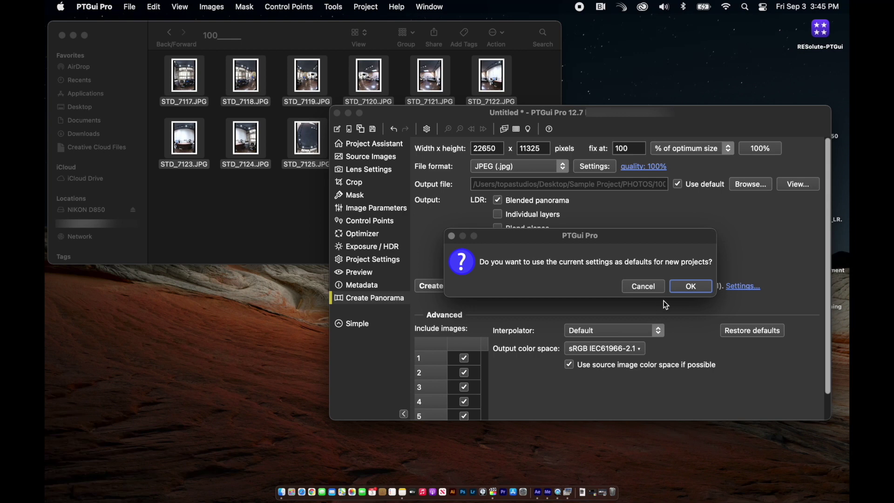
left_click(691, 287)
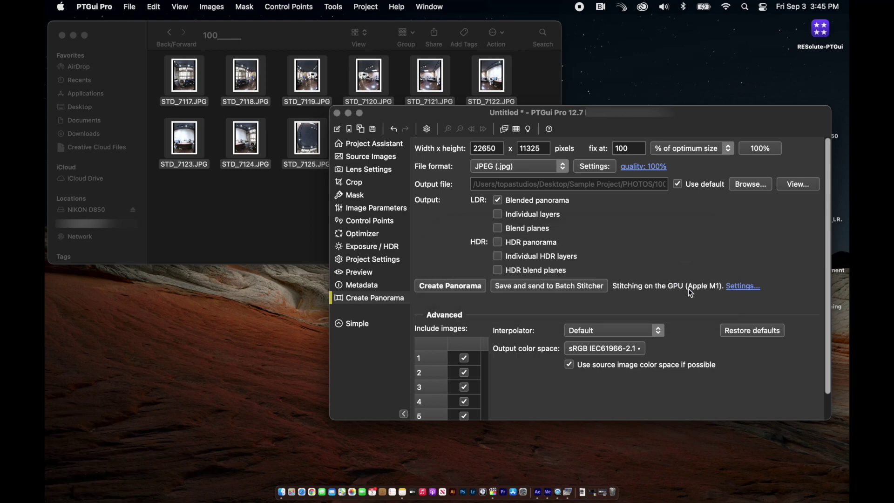
left_click(339, 129)
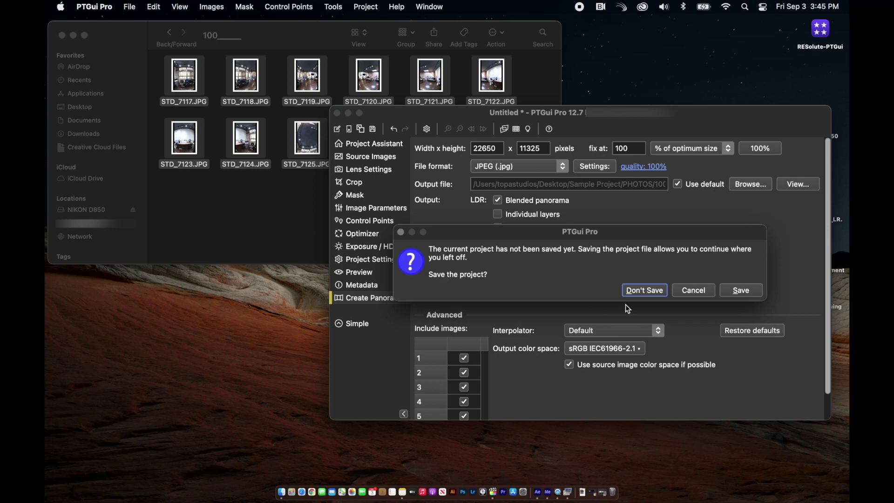
left_click(637, 294)
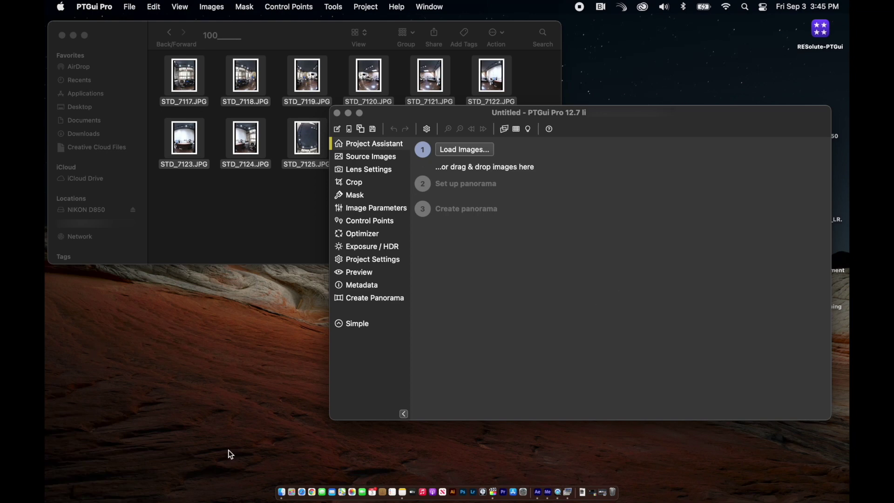
Create a Desktop folder named 'REsolute Bubble Template' in Finder, then return to PTGui.
left_click(282, 465)
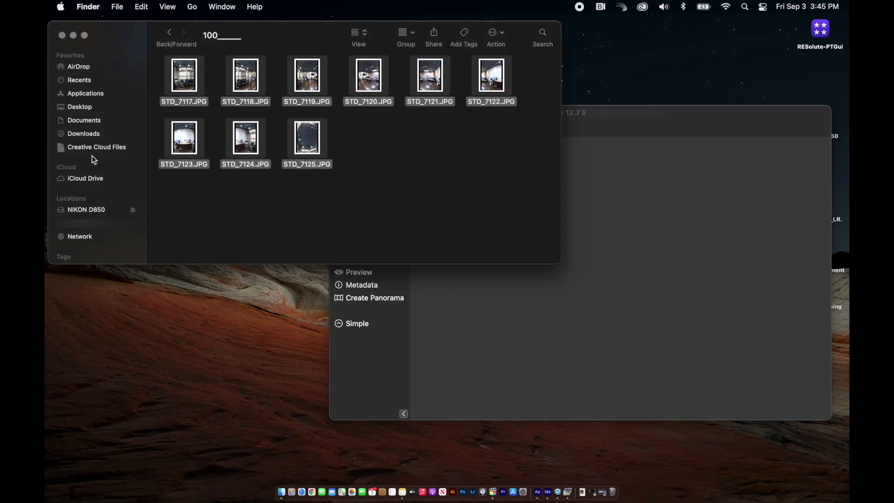
left_click(84, 108)
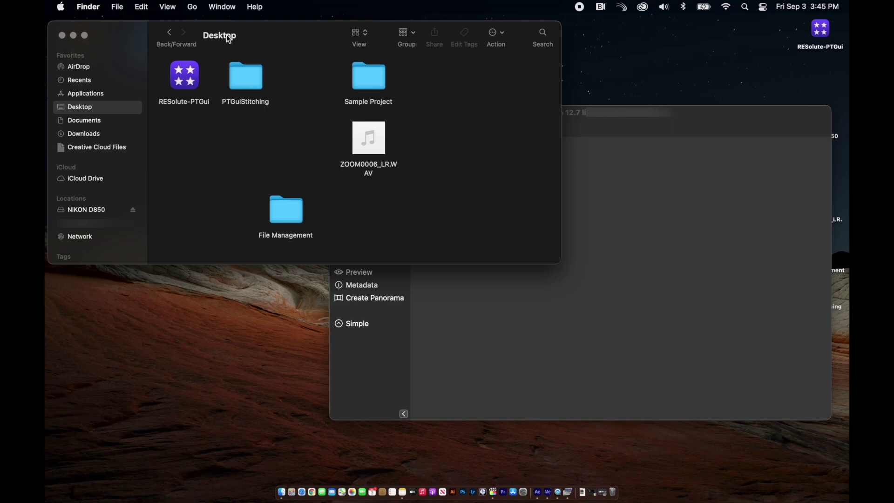
right_click(474, 115)
left_click(502, 122)
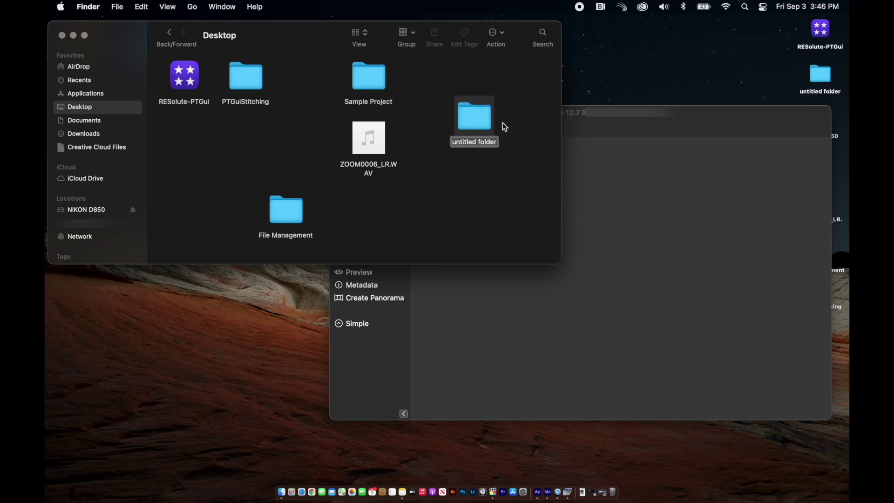
type("REs")
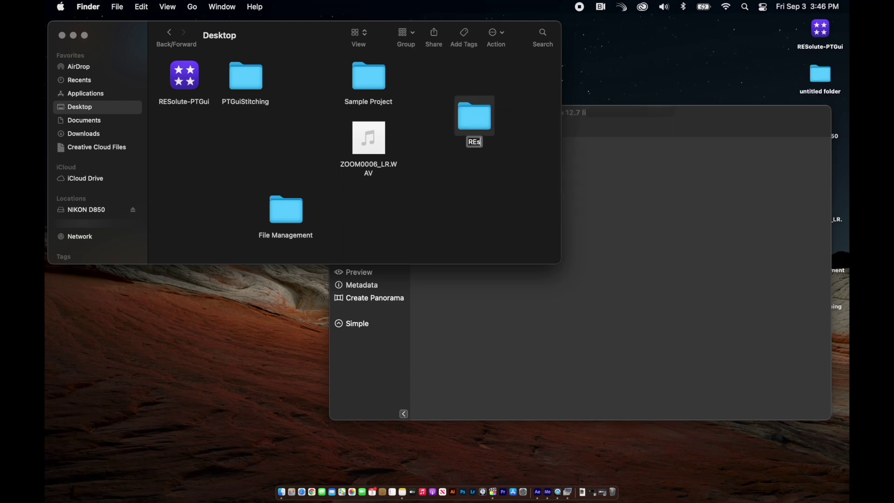
type("olute Bubble")
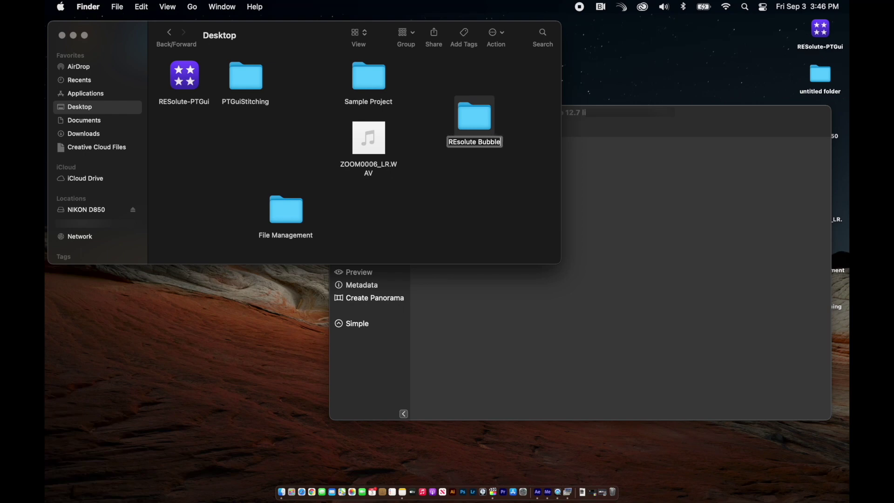
type(" Template")
key("Return")
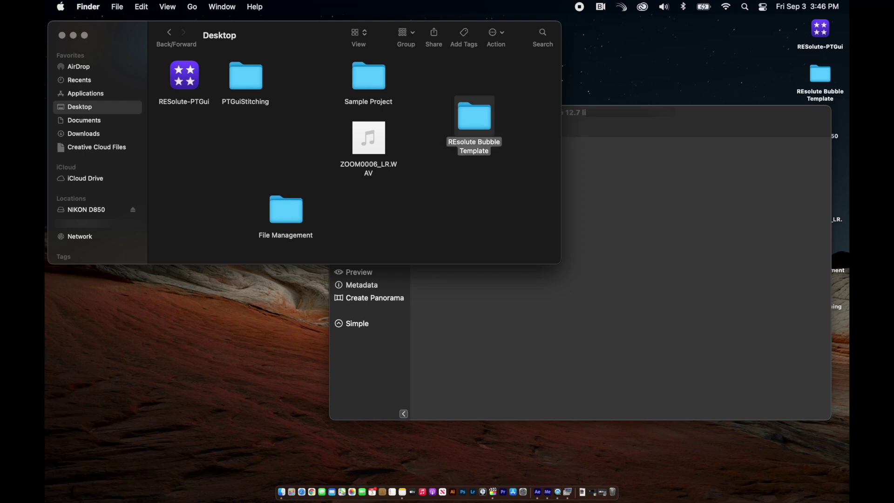
left_click(627, 185)
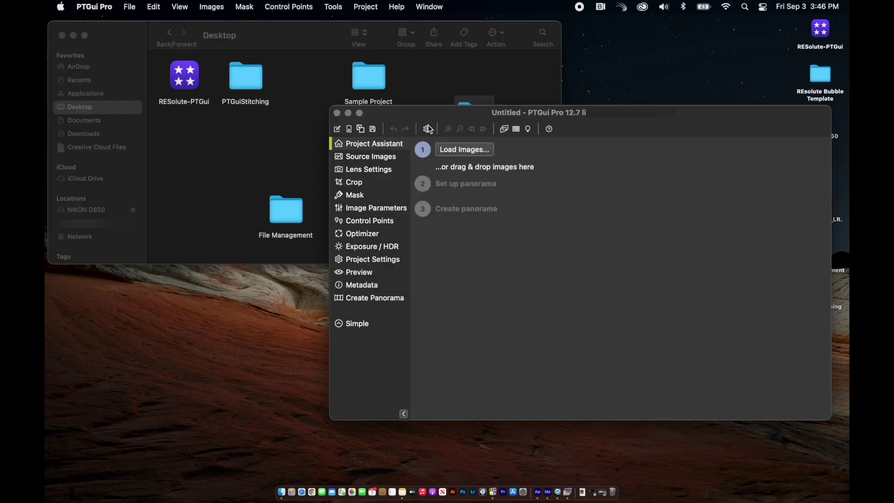
Open Batch Builder's Detect Panorama Settings with the method set to One panorama per folder.
left_click(341, 8)
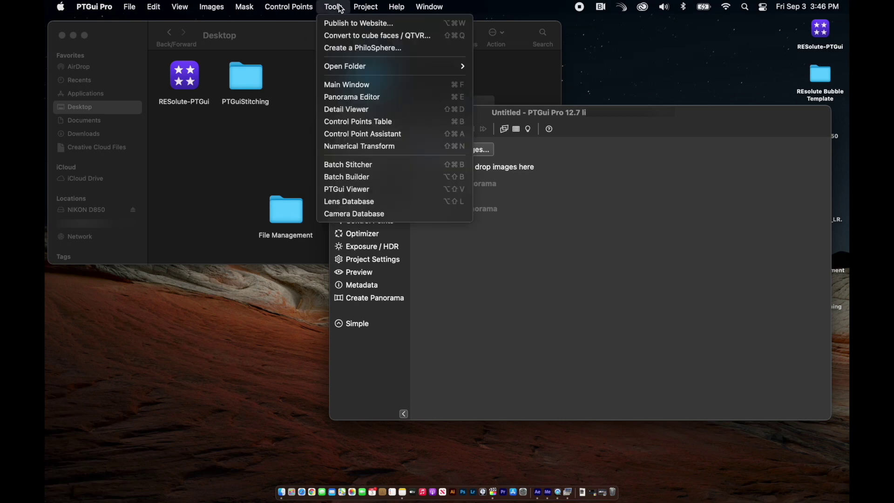
left_click(357, 177)
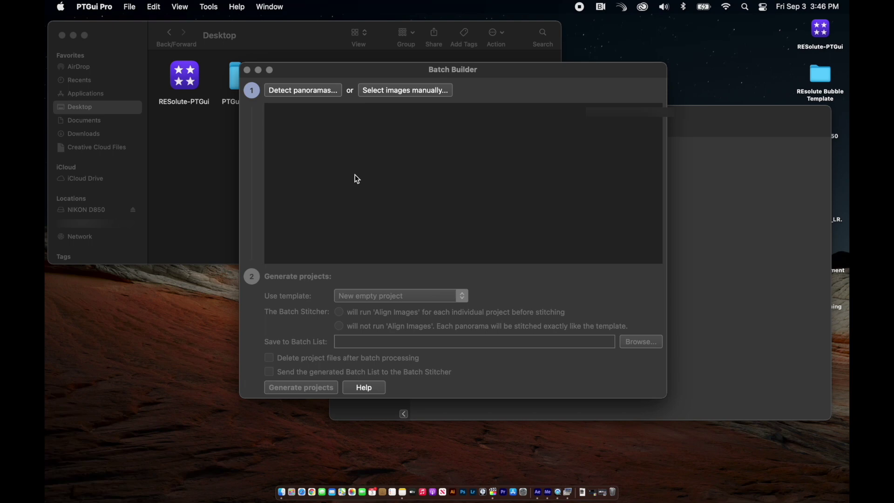
left_click(316, 92)
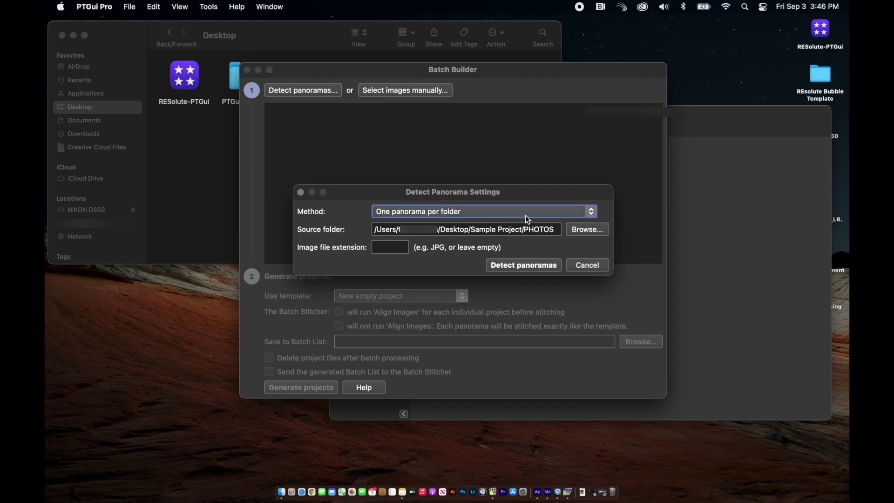
left_click(592, 213)
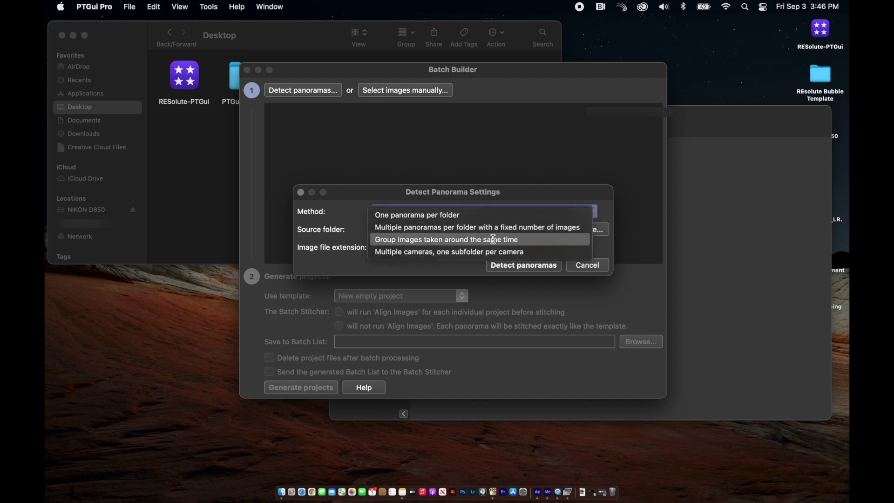
left_click(464, 217)
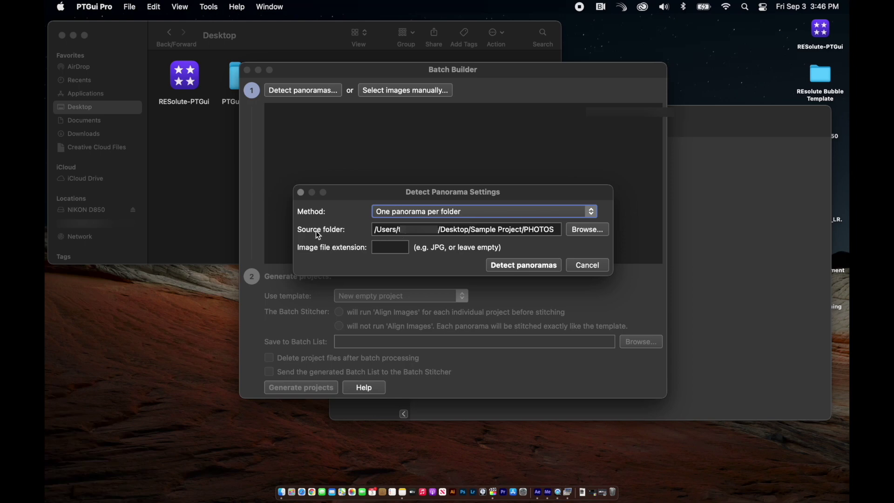
Set Desktop/Sample Project/PHOTOS as the source folder and detect its panoramas.
left_click(591, 232)
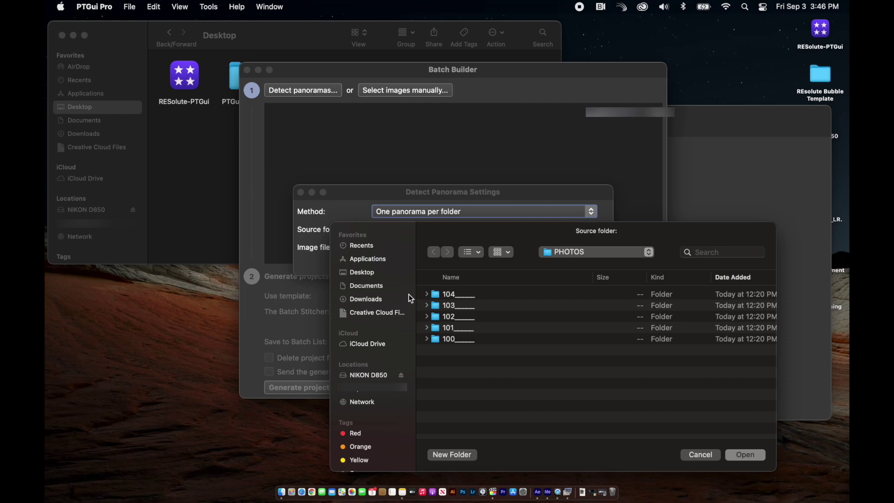
left_click(364, 273)
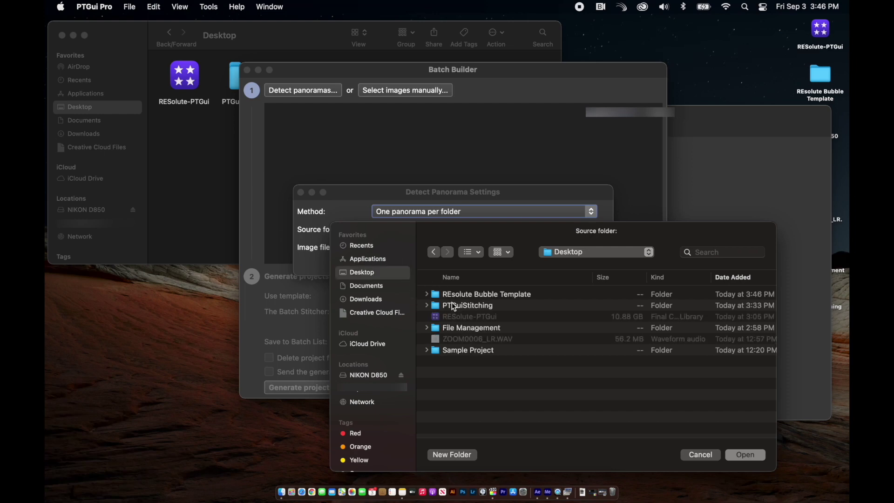
left_click(456, 350)
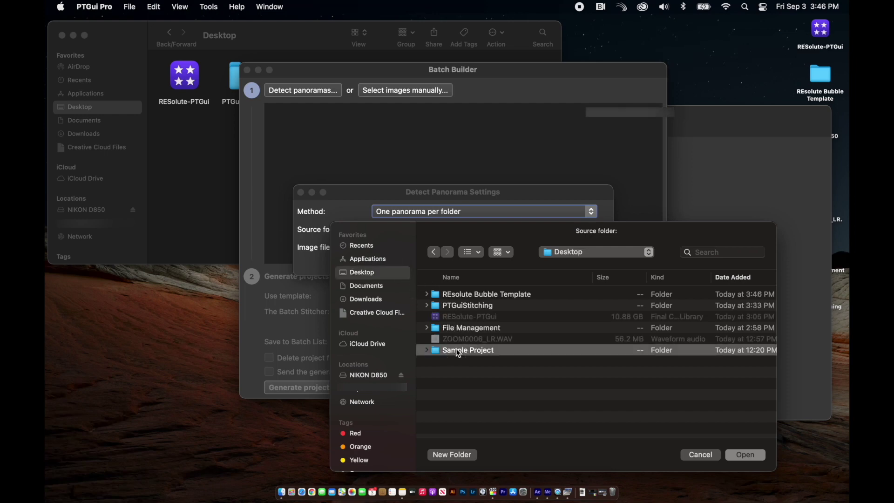
double_click(456, 351)
left_click(463, 297)
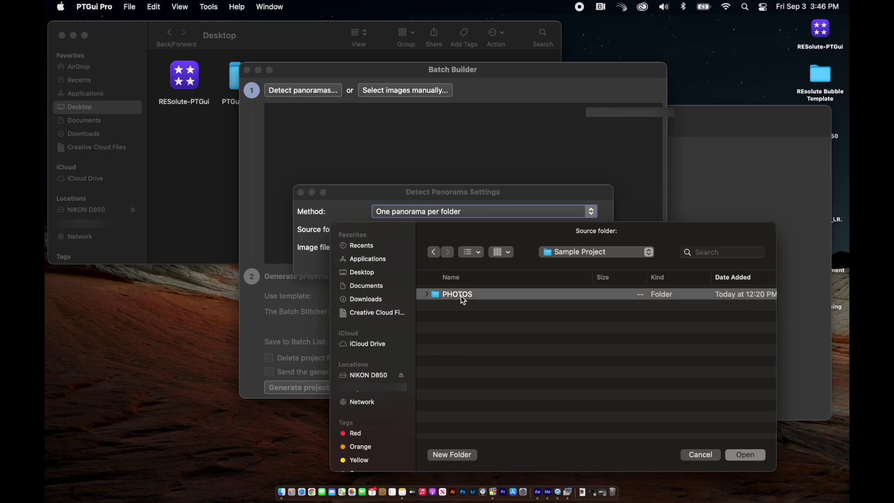
left_click(739, 456)
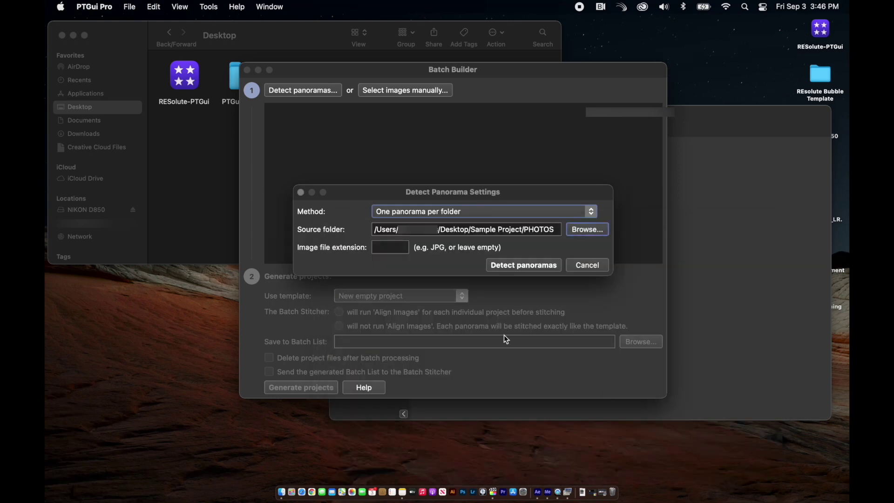
left_click(515, 265)
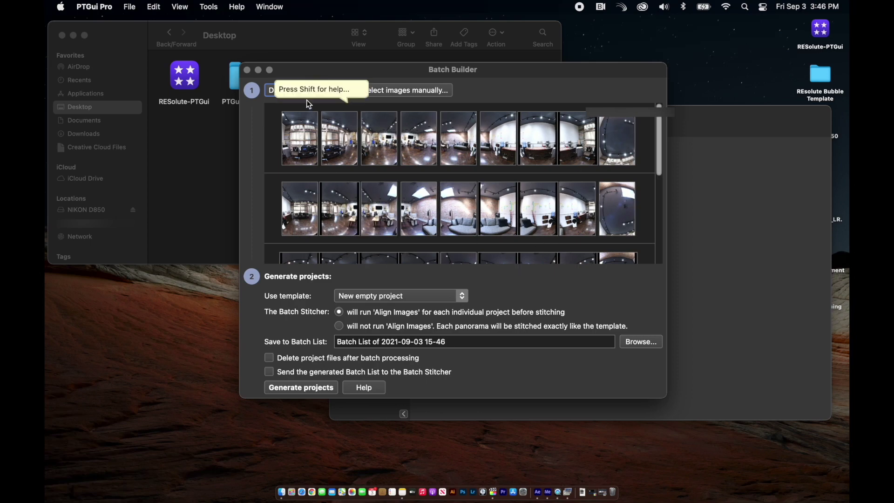
Name project files with the <prefix first image file name> option and delete the 'Panorama' text.
left_click(259, 70)
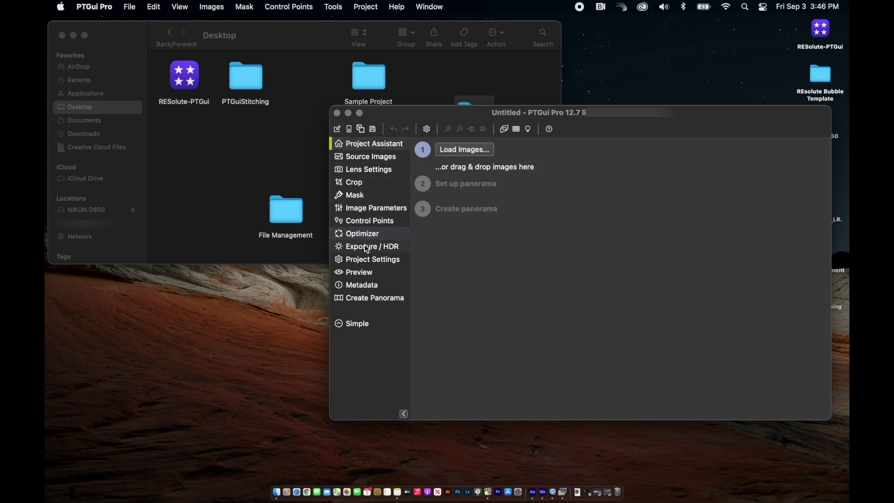
left_click(367, 261)
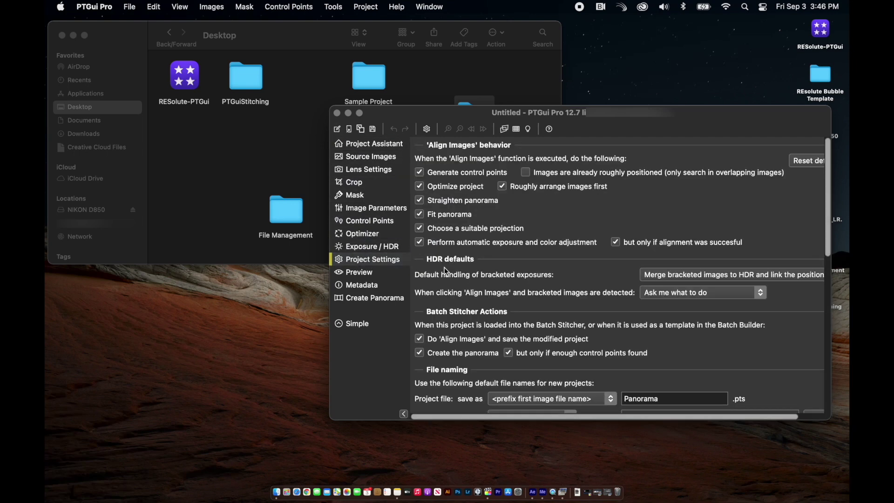
scroll(491, 269, "down", 5)
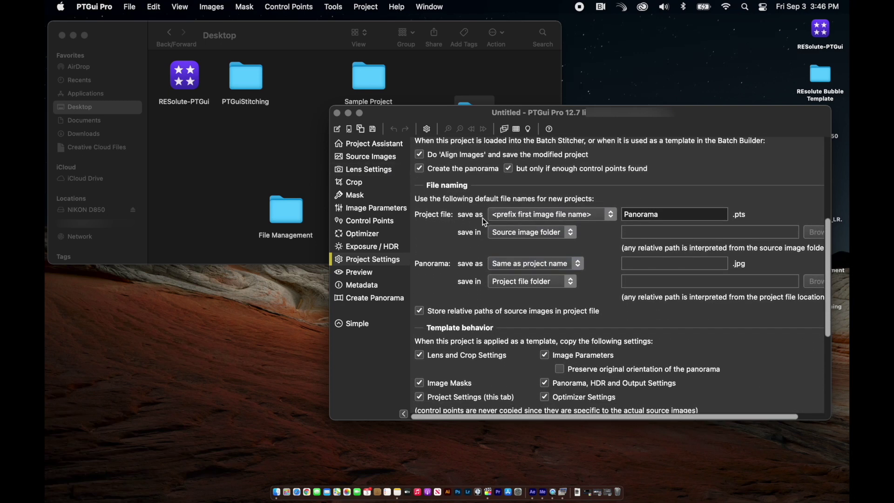
left_click(609, 217)
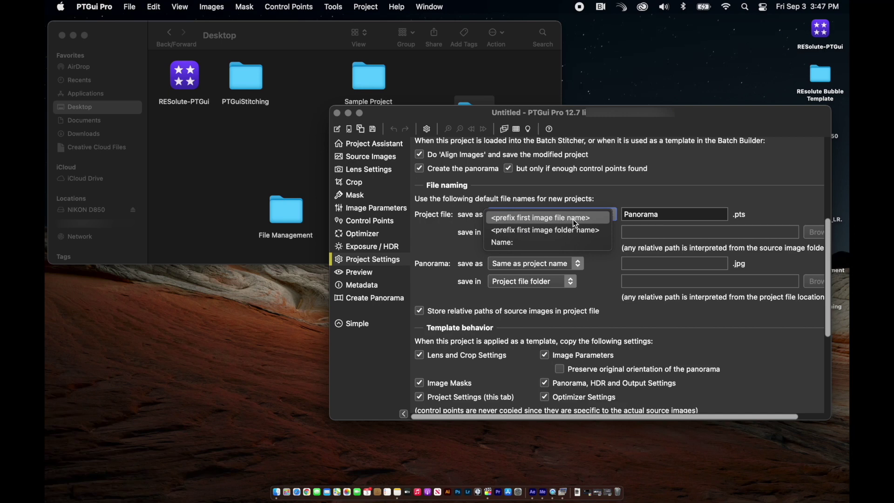
left_click(573, 219)
left_click(623, 215)
key("BackSpace")
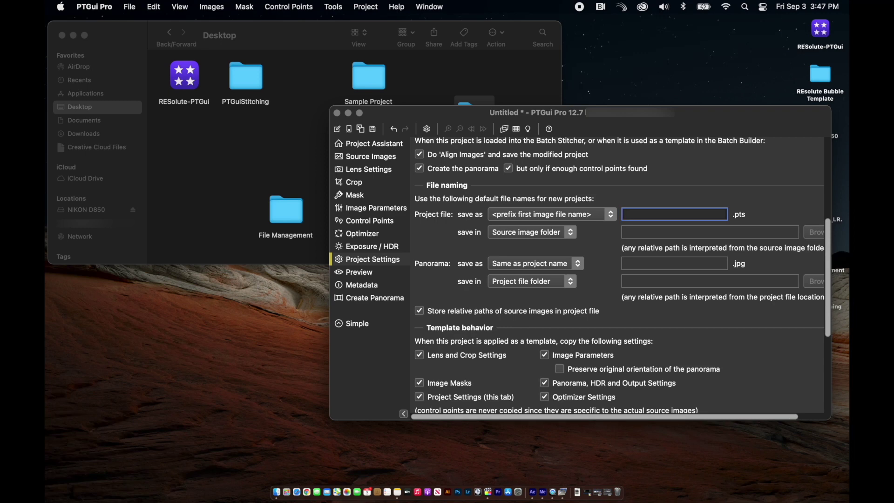
Set project files to save in Folder: Desktop/REsolute Bubble Template.
left_click(569, 232)
left_click(539, 249)
left_click(813, 232)
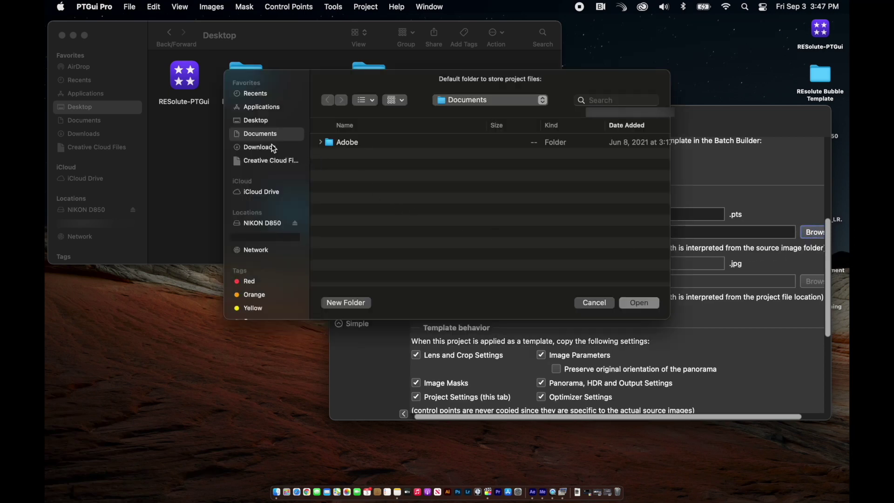
left_click(256, 121)
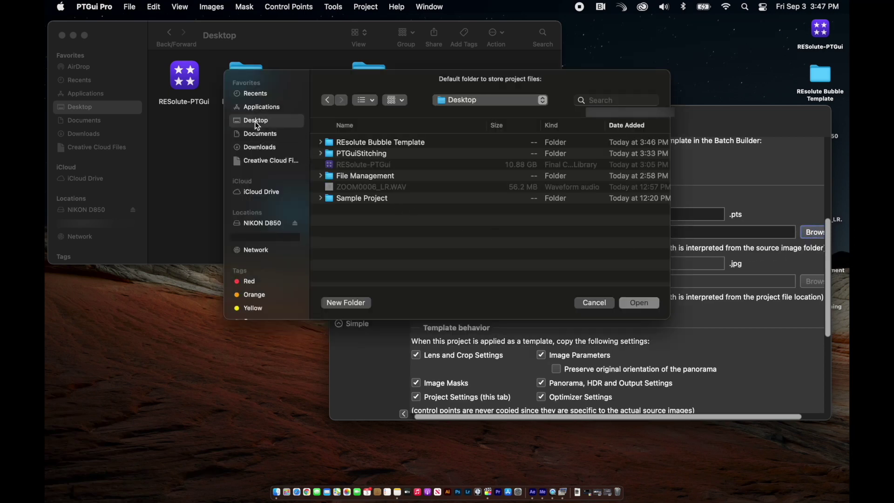
left_click(345, 141)
left_click(636, 304)
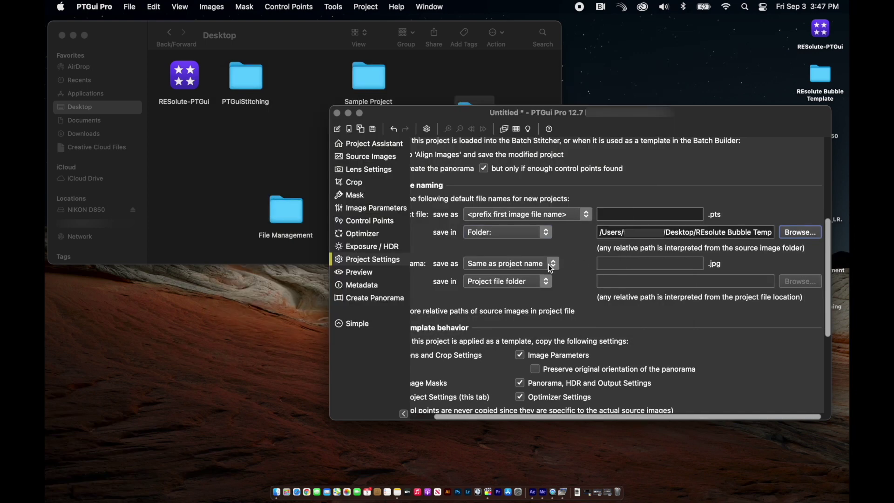
scroll(503, 264, "left", 2)
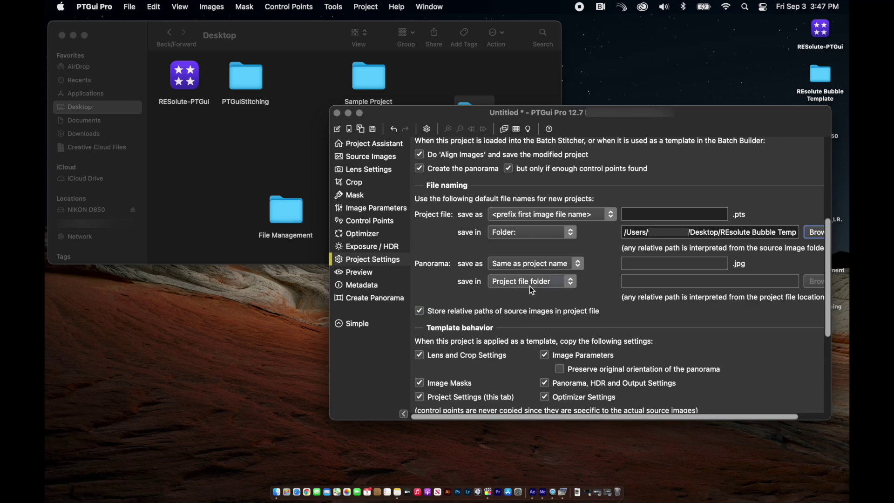
Set stitched panoramas to save in Folder: Desktop/REsolute Bubble Template as well.
left_click(551, 289)
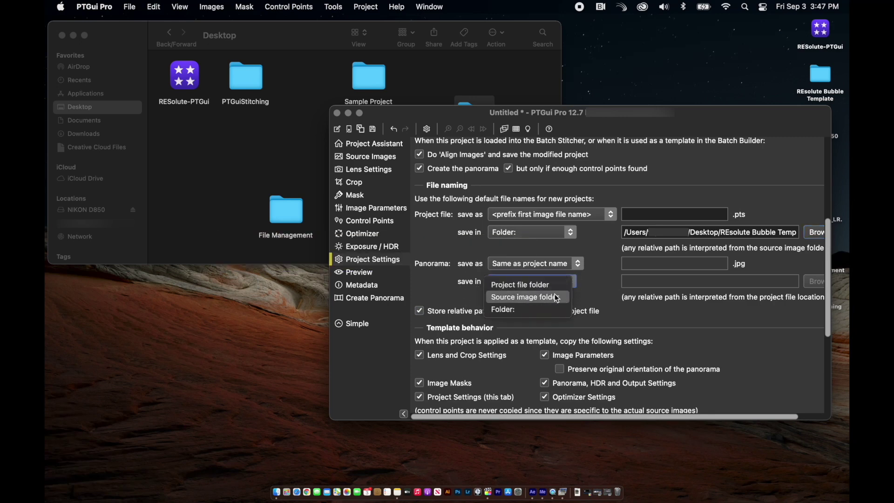
key("Escape")
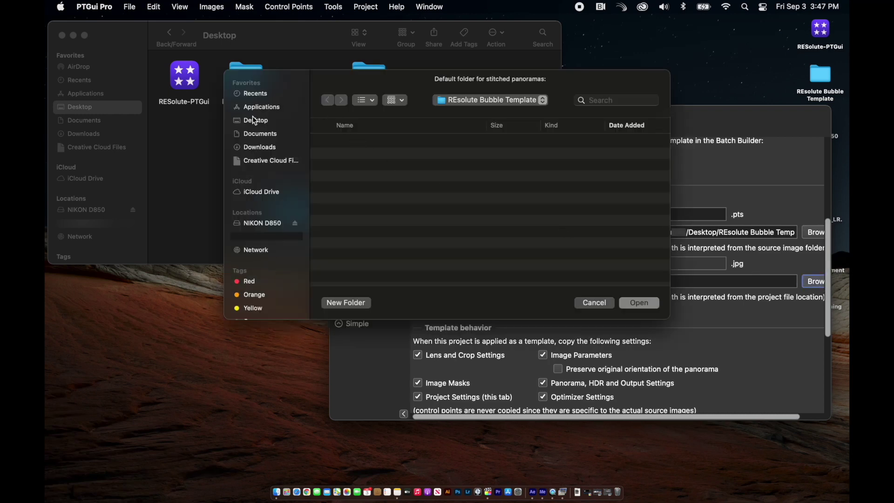
left_click(254, 118)
left_click(350, 144)
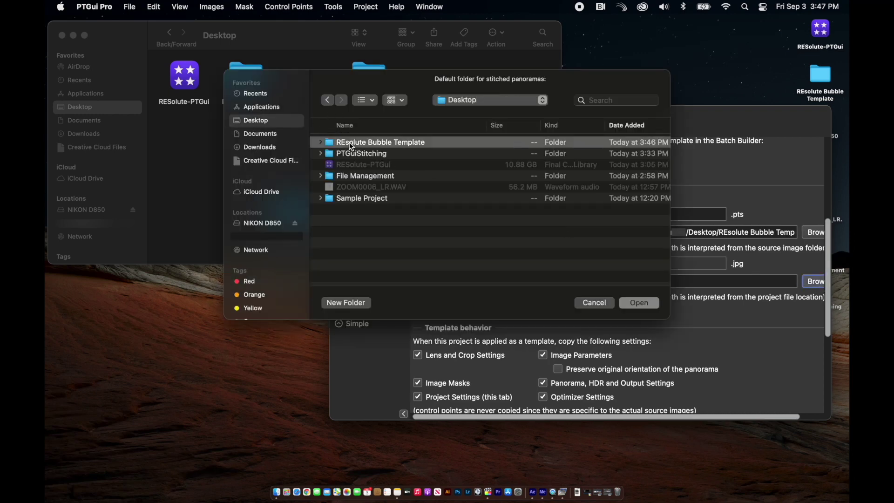
left_click(639, 303)
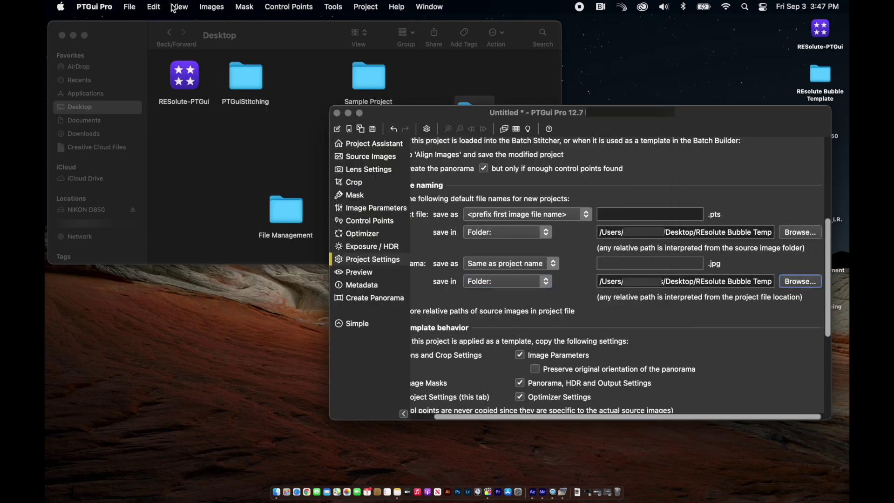
Save the current settings as the template 'RESolute Template' in the RESolute360Template folder.
left_click(130, 5)
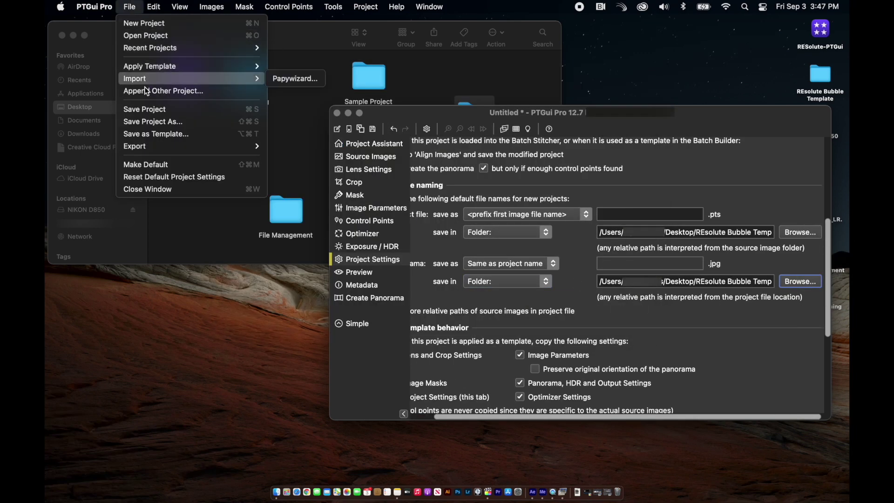
left_click(145, 133)
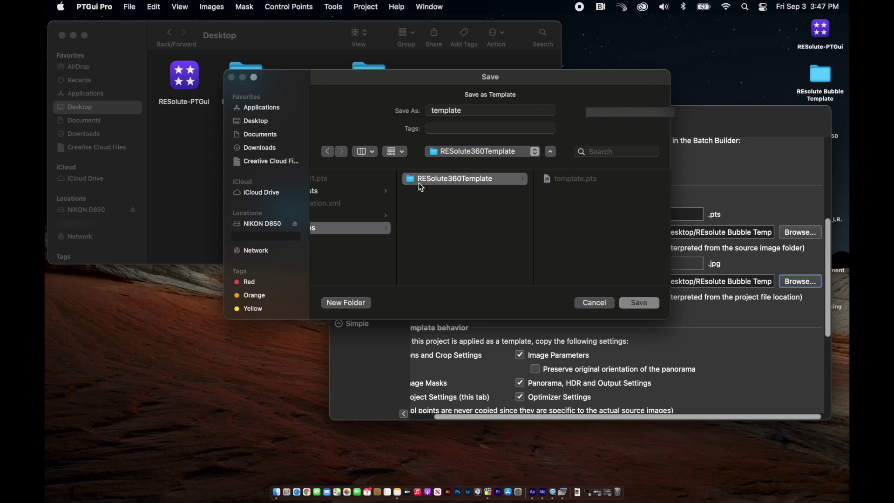
double_click(458, 110)
type("RESolute Template")
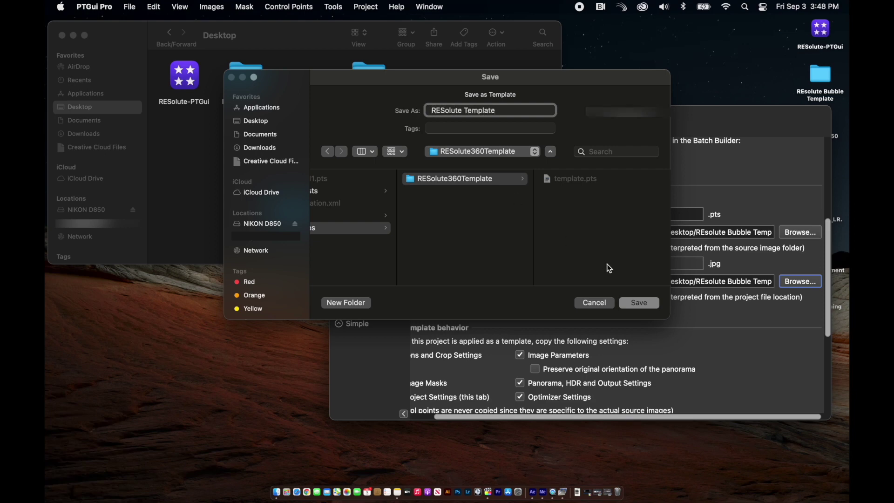
left_click(649, 302)
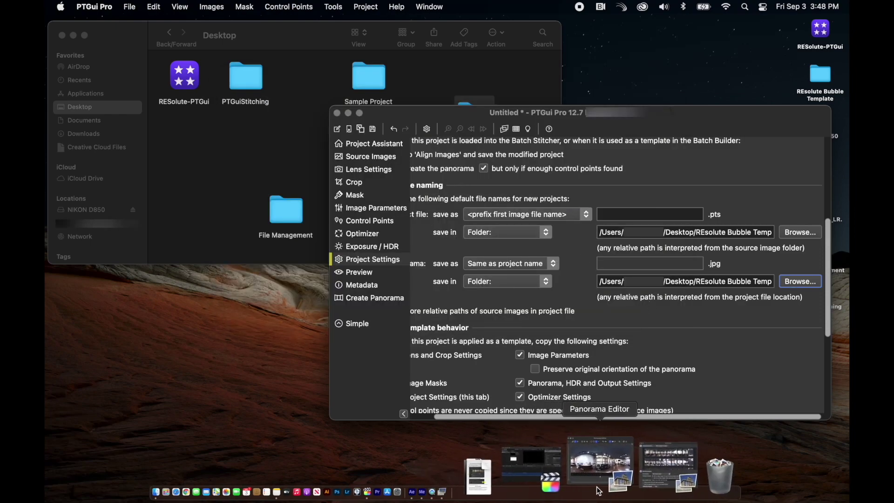
Set the Batch Builder to use the REsolute Template.pts file as its template.
left_click(608, 479)
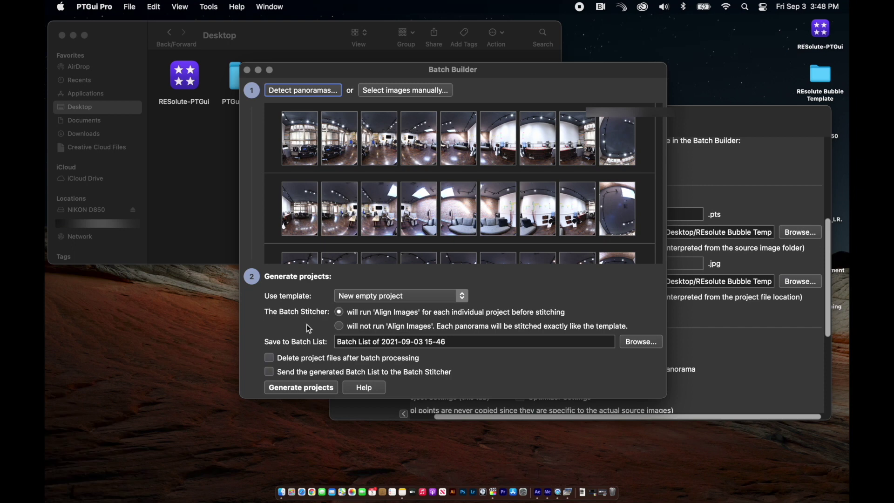
left_click(462, 297)
left_click(401, 320)
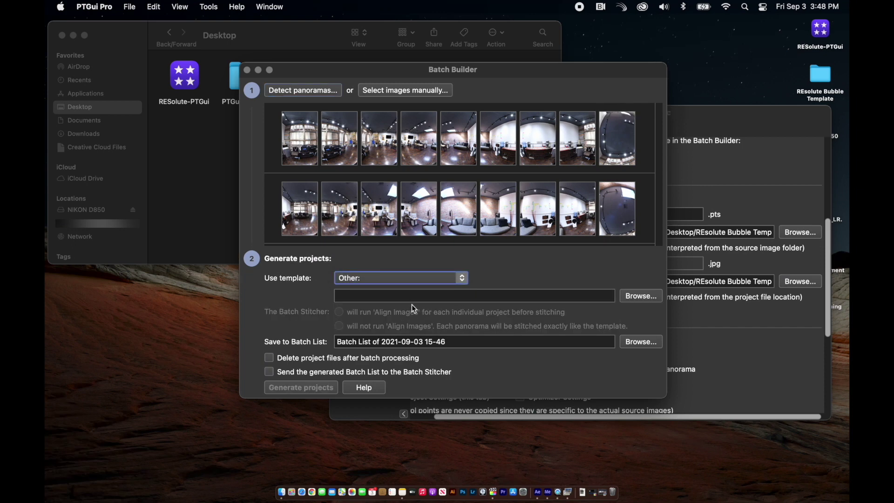
left_click(637, 296)
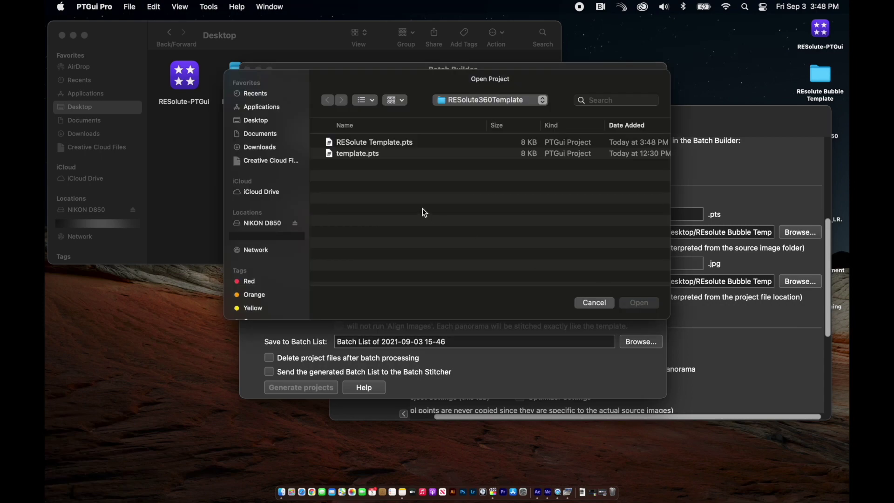
left_click(359, 141)
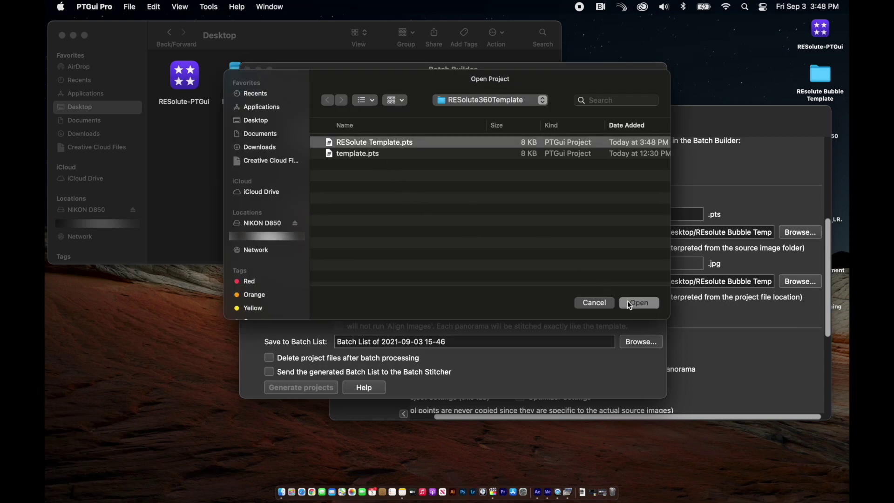
left_click(628, 301)
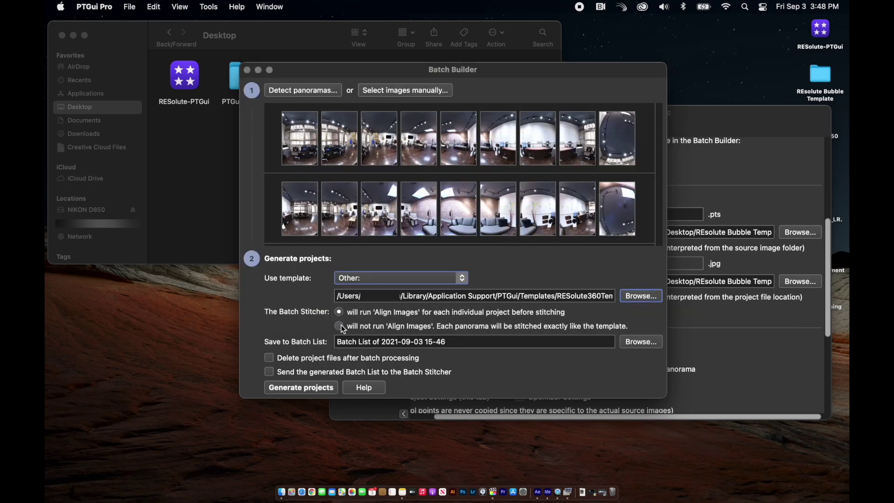
Turn on deleting project files and sending to the Batch Stitcher, then generate projects.
left_click(269, 358)
left_click(268, 372)
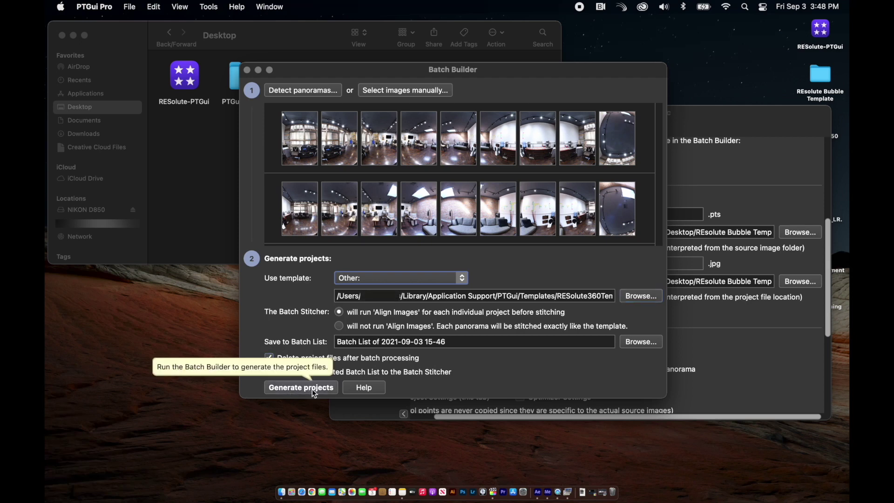
left_click(311, 393)
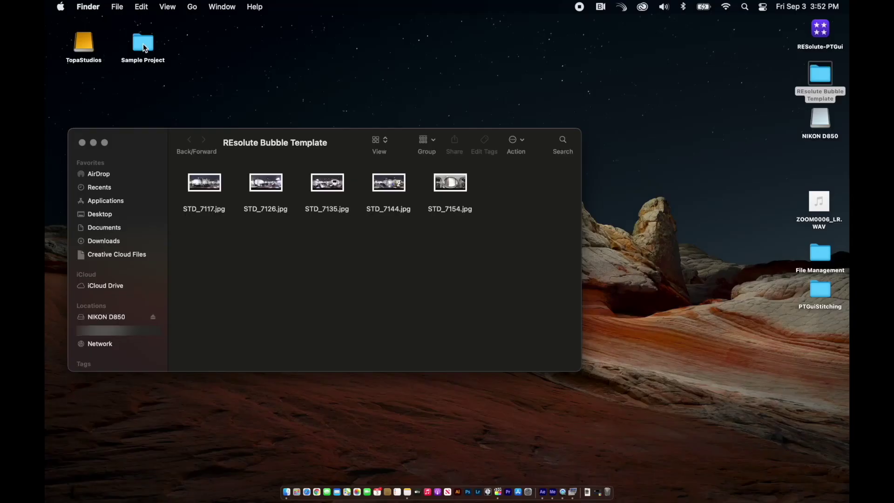
Create a new folder named '360 Bubbles' inside Sample Project, beside PHOTOS.
double_click(144, 45)
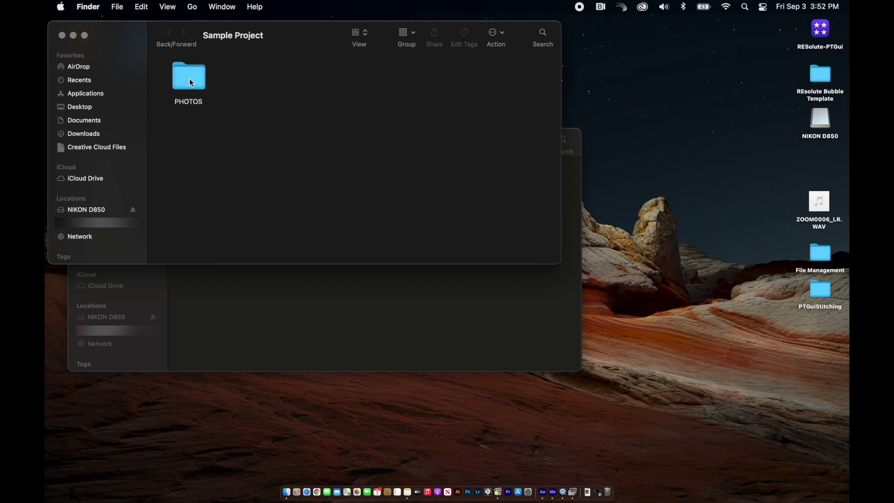
right_click(234, 82)
left_click(242, 84)
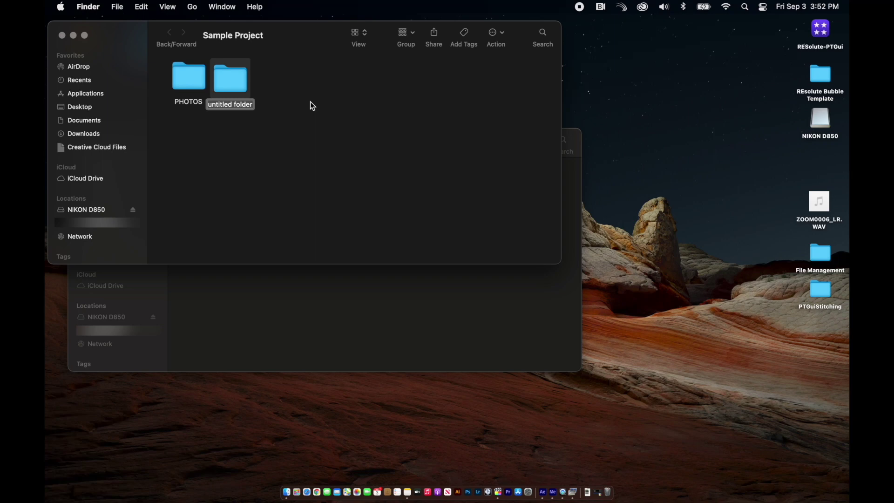
type("360")
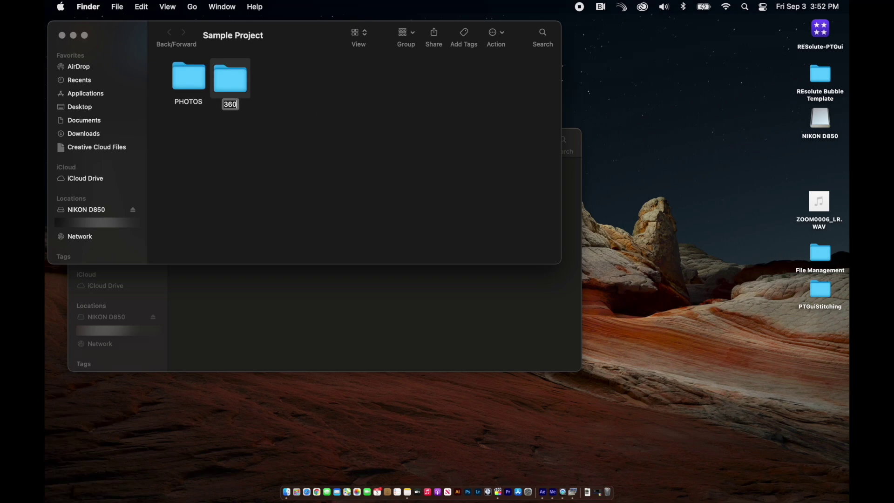
type(" Bubbles")
key("Return")
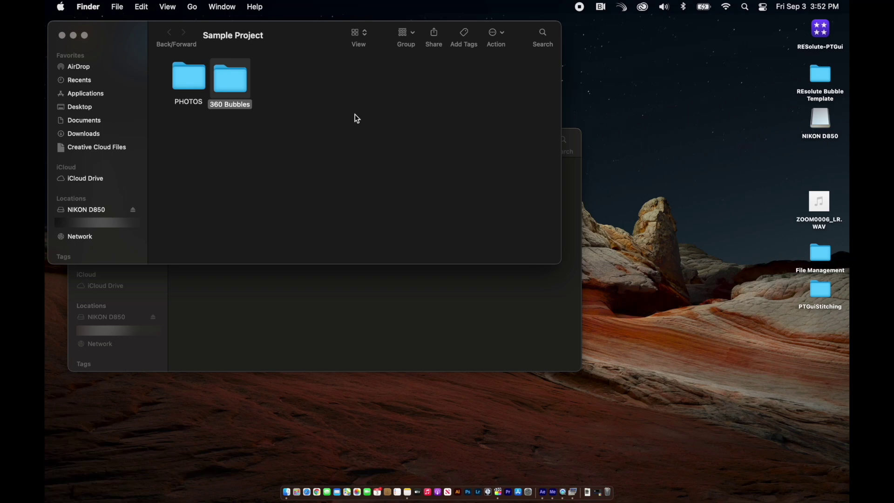
Move the five stitched JPGs from REsolute Bubble Template into 360 Bubbles.
left_click(343, 298)
left_click_drag(502, 233, 230, 83)
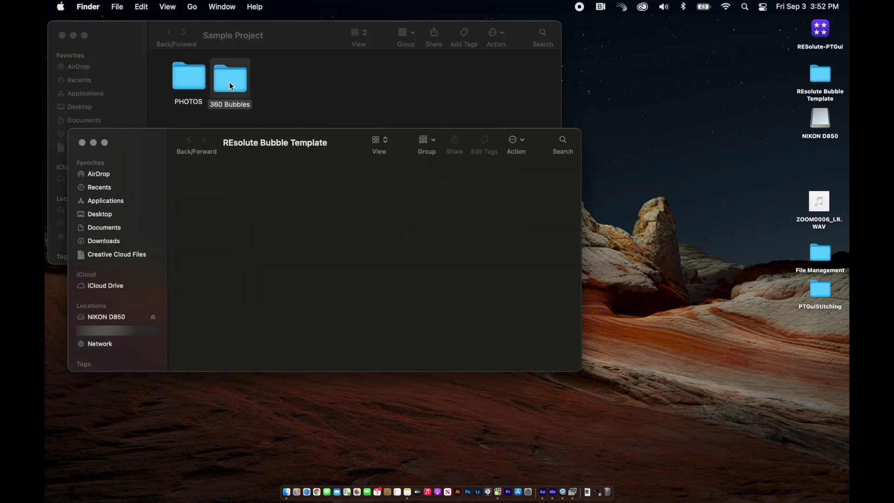
left_click(82, 144)
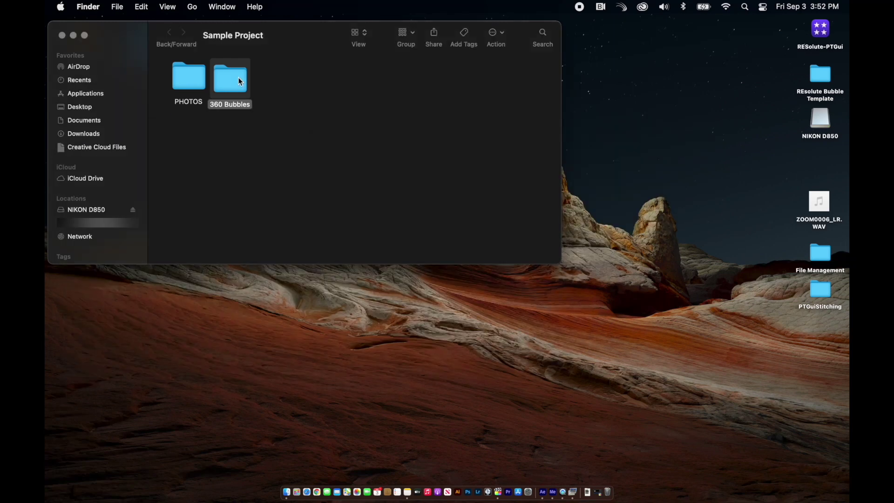